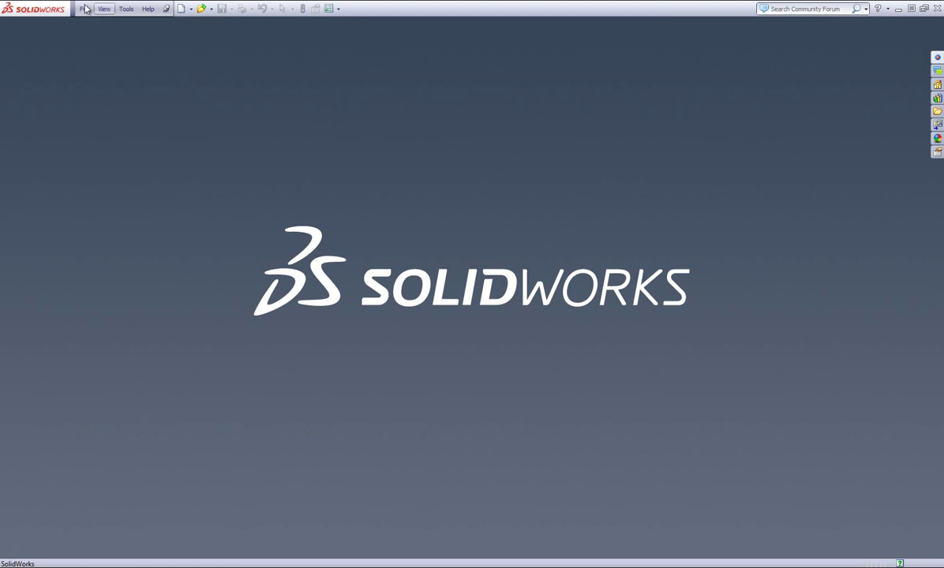
Show the DriveWorks Solo pane, keep it pinned open, and open Room assembly.SLDASM.
left_click(127, 8)
left_click(156, 68)
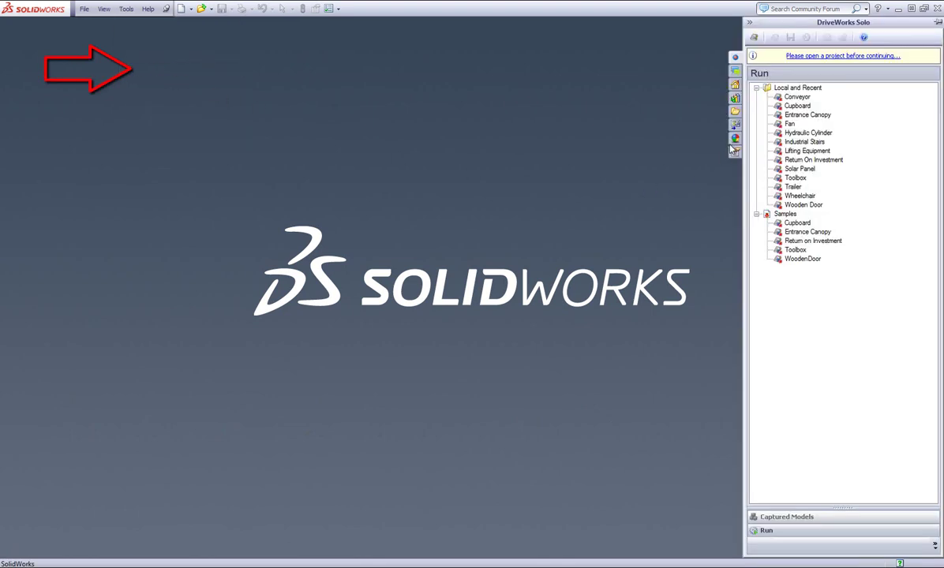
left_click(938, 23)
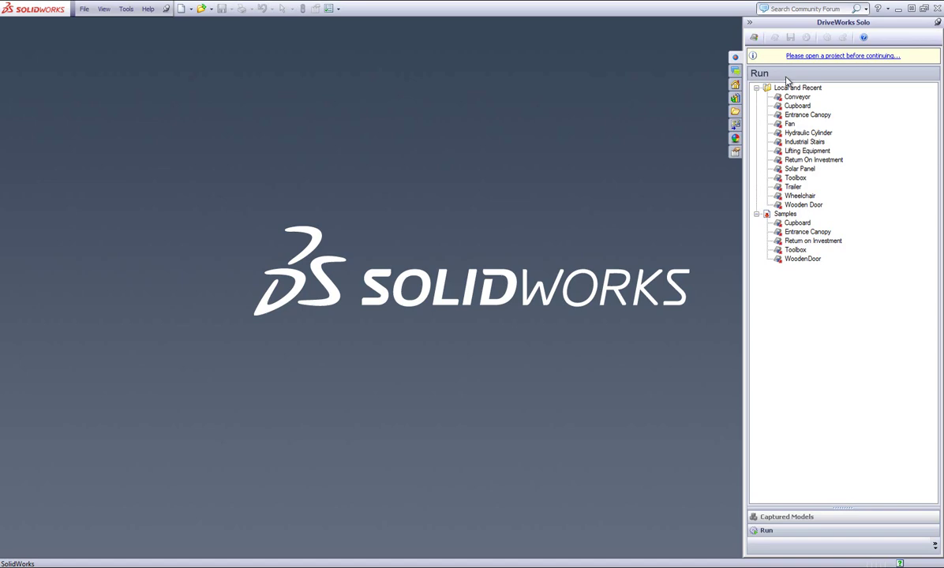
left_click(84, 9)
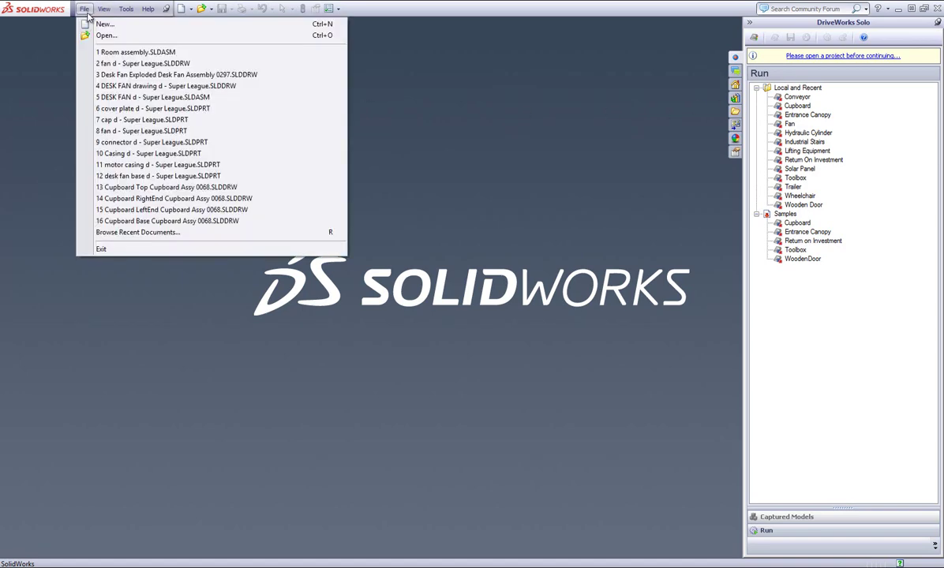
left_click(126, 52)
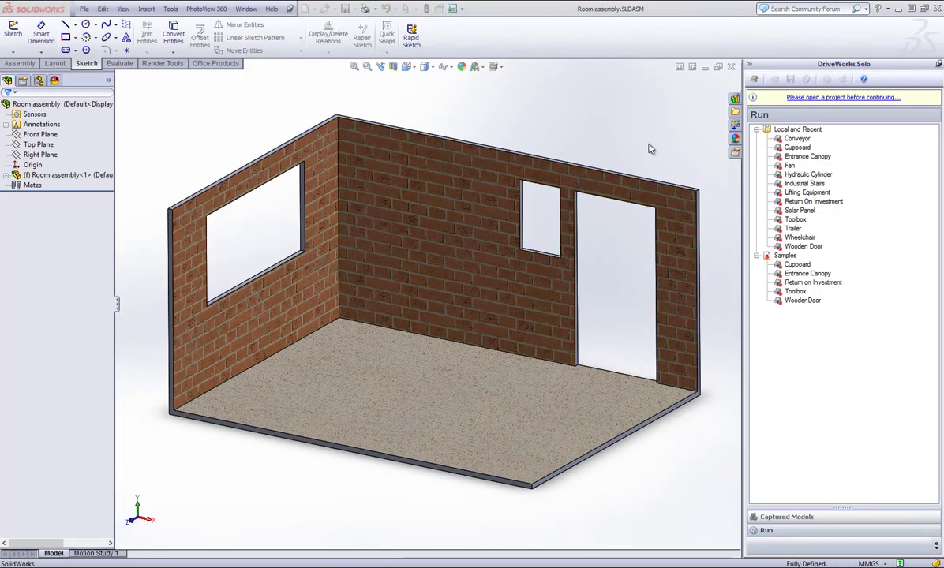
Run the Cupboard project and fill in the quote number, contact name, customer name and sales person's name.
left_click(797, 146)
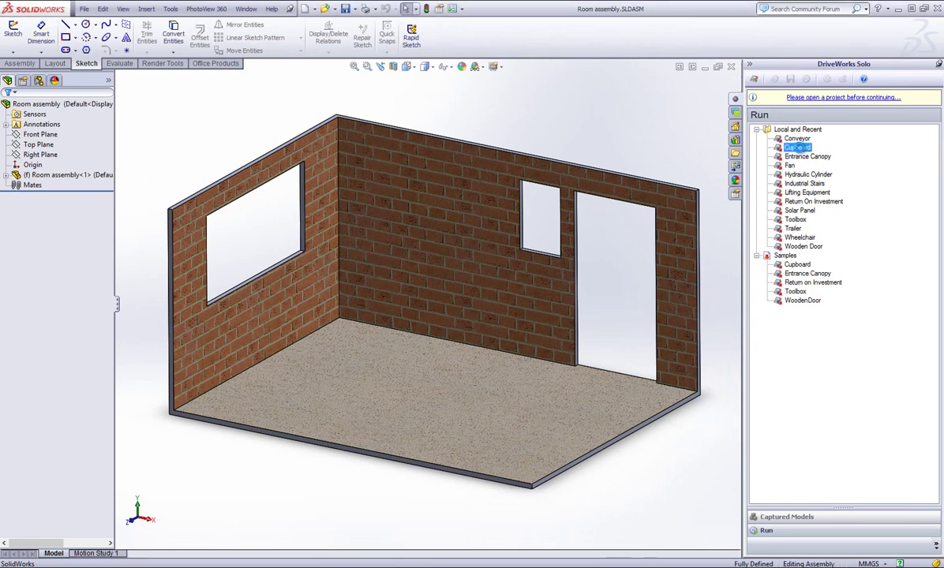
left_click(838, 191)
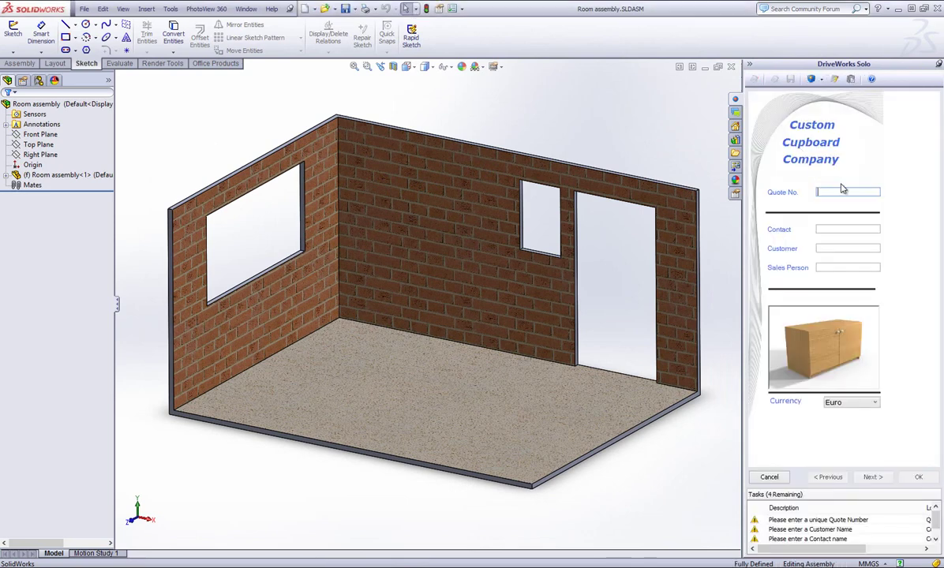
type("DW123")
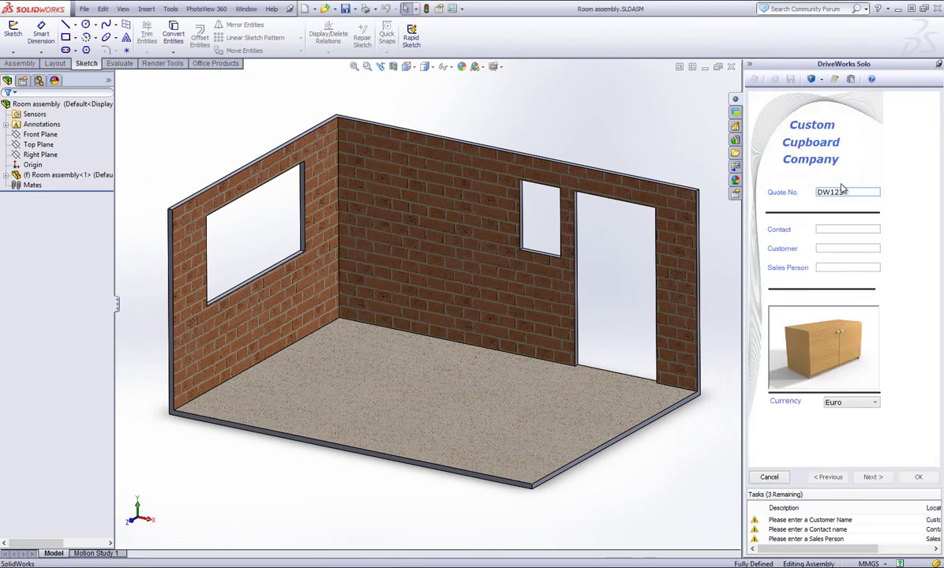
left_click(828, 228)
type("Adam")
key("Tab")
type("Dan")
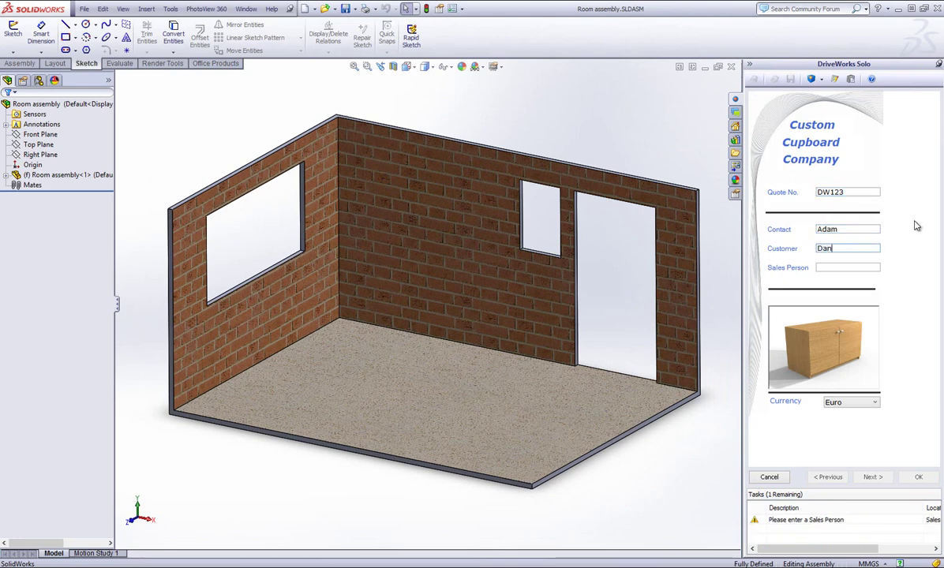
type("iel")
key("Tab")
type("Phil")
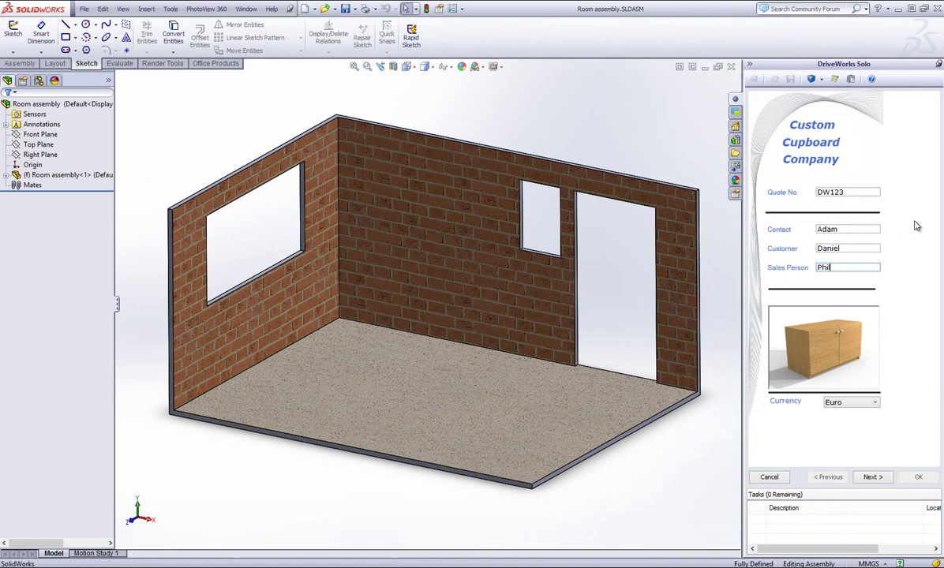
left_click(869, 478)
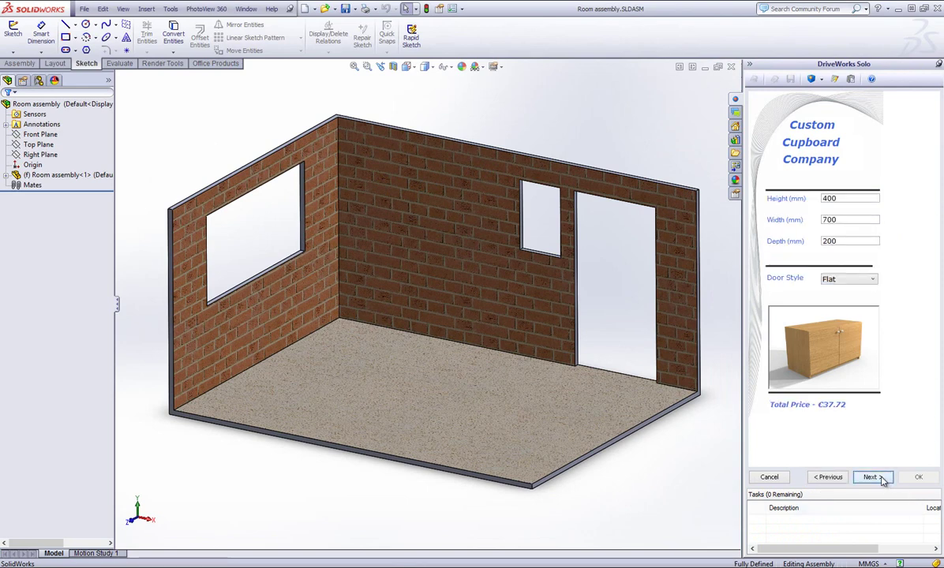
Set the cupboard's height to 800 mm, width to 800 mm and depth to 400 mm.
left_click(868, 479)
left_click(867, 478)
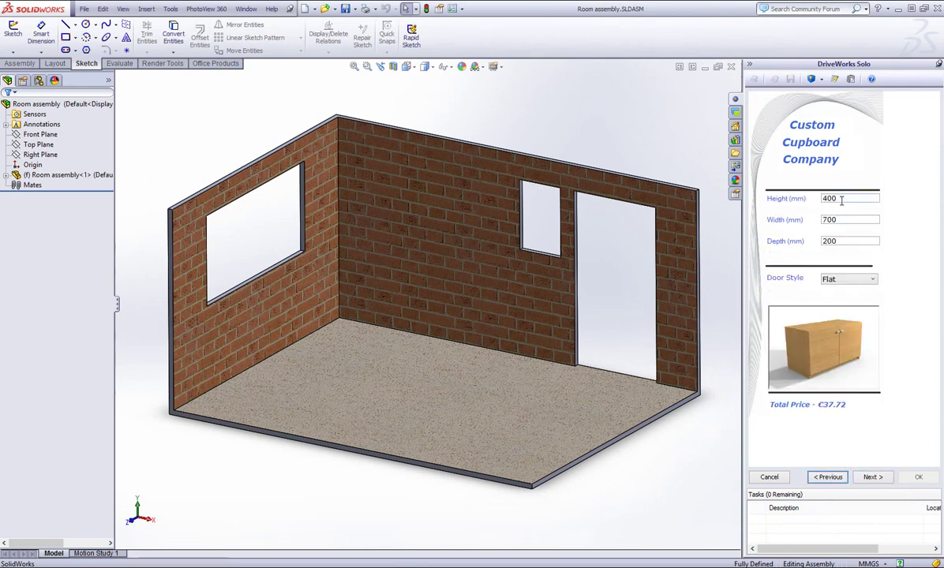
type("800")
key("Tab")
type("800")
key("Tab")
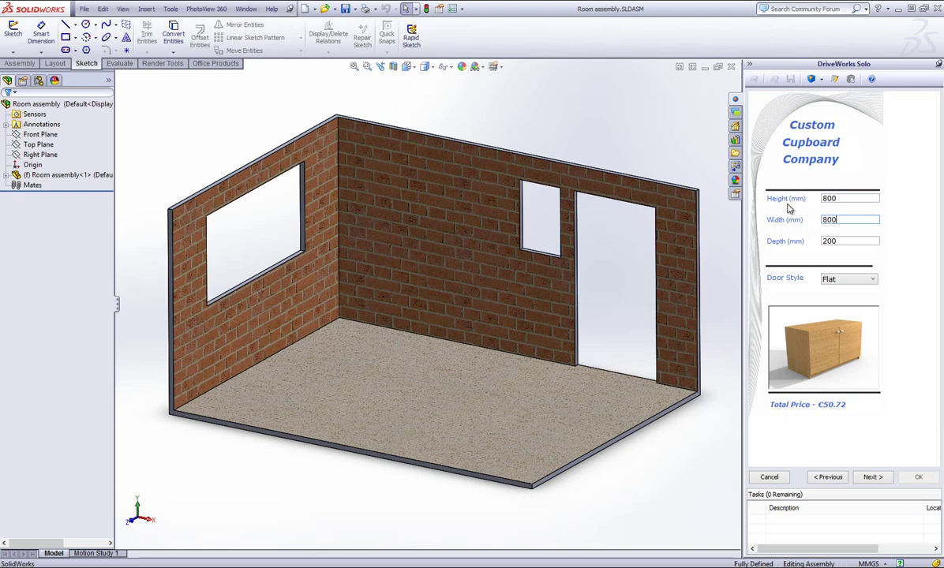
type("400")
Generate the cupboard into the room with the default material and handles, and move it near the corner by the large window.
left_click(869, 478)
left_click(876, 478)
left_click(916, 477)
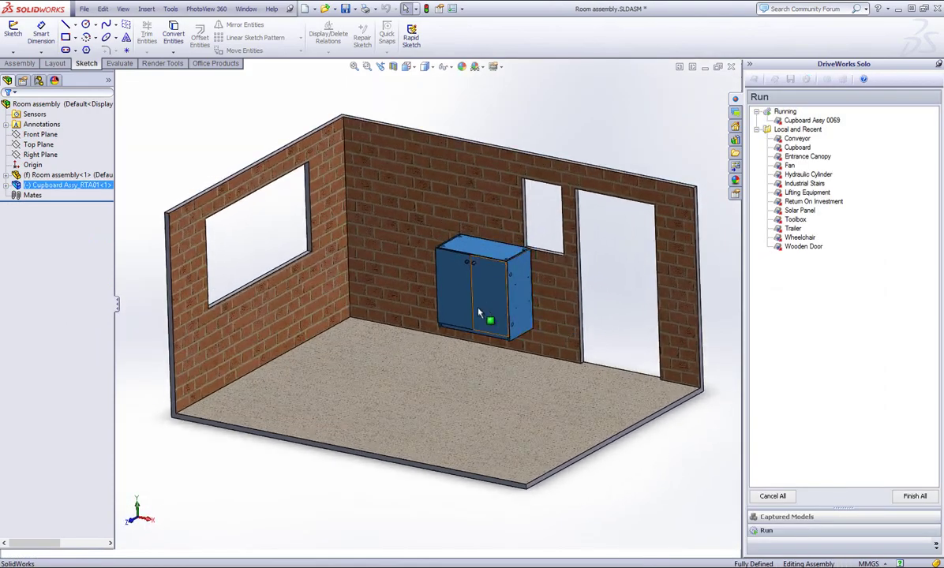
left_click(415, 324)
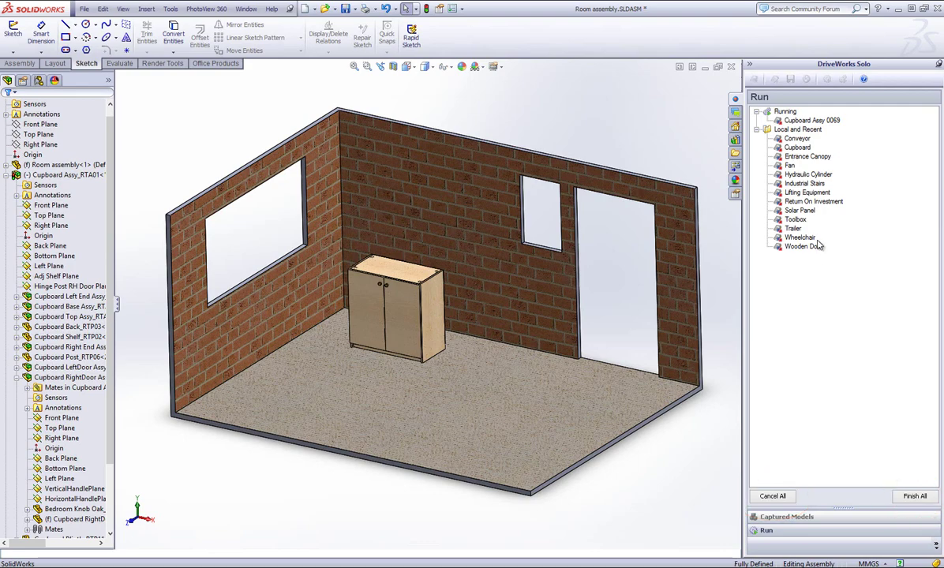
Run the Fan project with the Floor Fan configuration and enter the order number, keeping the existing customer Super League.
mouse_move(789, 165)
left_mouse_down()
mouse_move(742, 158)
mouse_move(684, 185)
mouse_move(669, 224)
left_mouse_up()
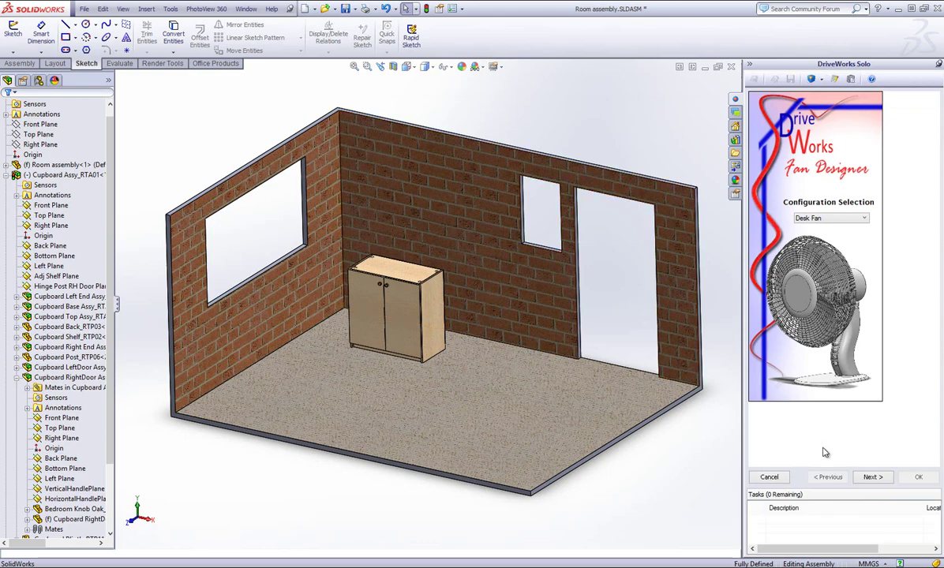
left_click(871, 477)
left_click(835, 219)
left_click(838, 238)
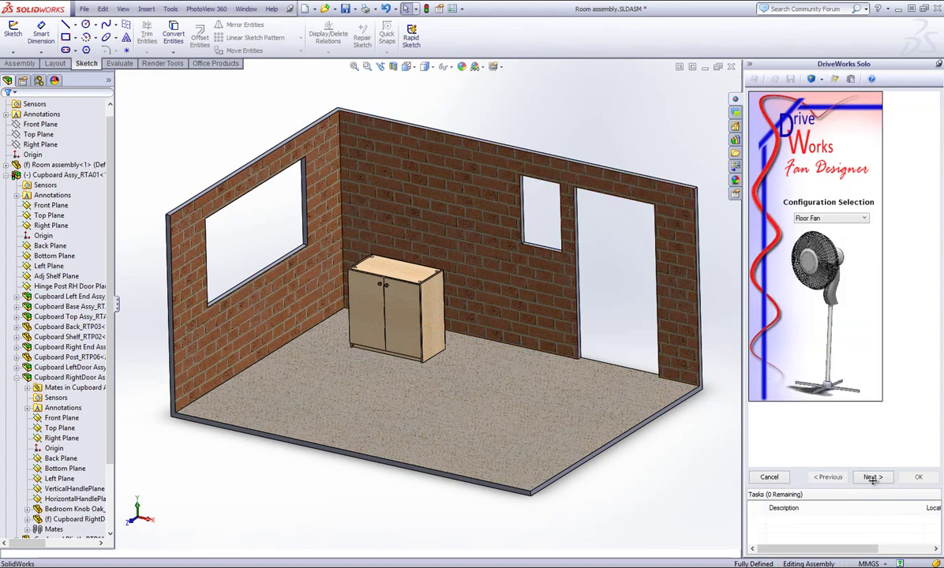
left_click(872, 477)
left_click(834, 197)
type("DW231")
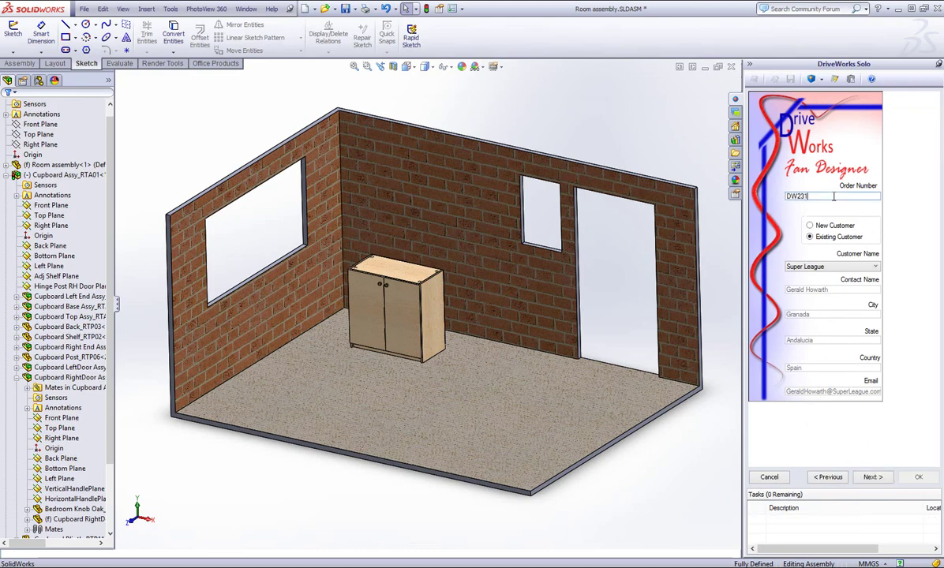
left_click(872, 477)
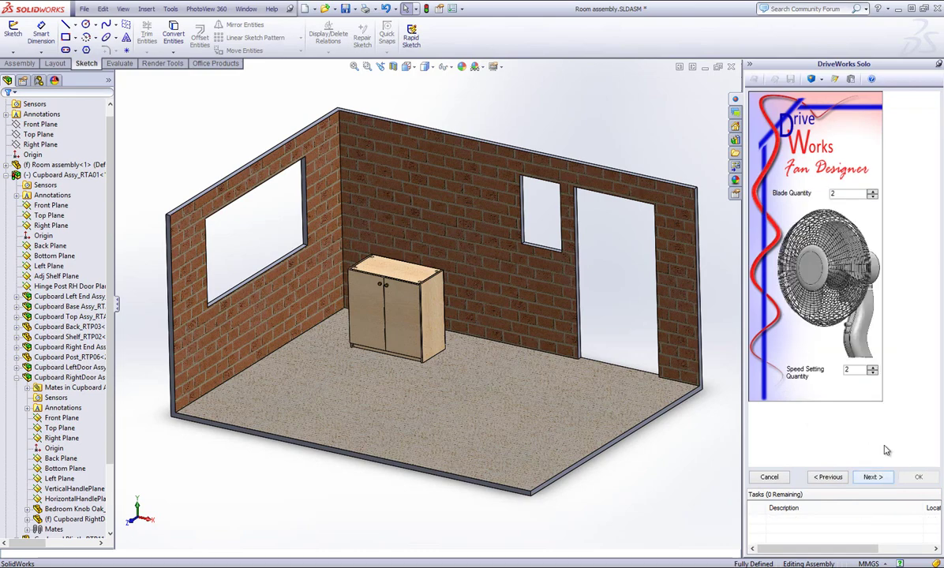
Set the fan's blade quantity and speed setting quantity to 4 and blade radius to about 252 mm, and generate it.
left_click(872, 194)
left_click(872, 195)
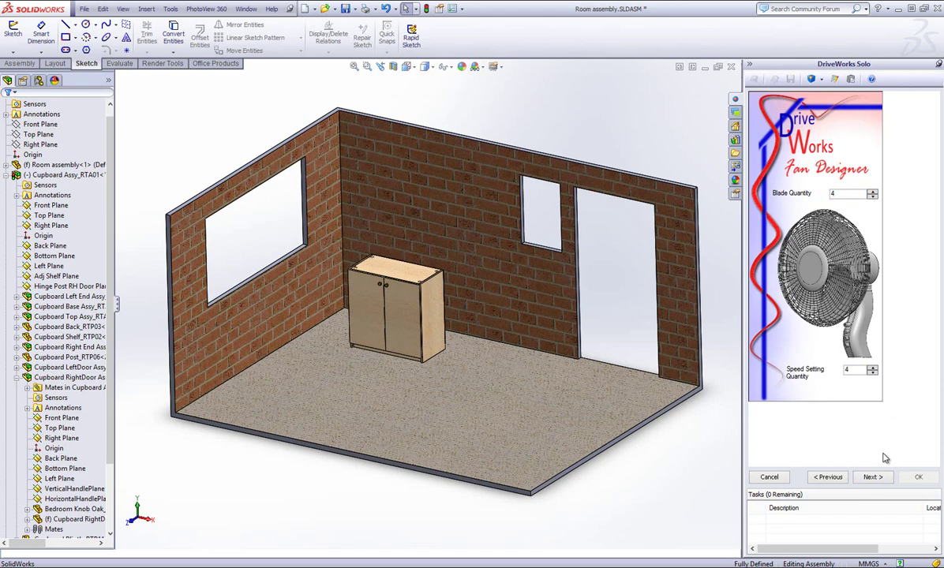
left_click(873, 478)
left_click_drag(792, 196, 818, 196)
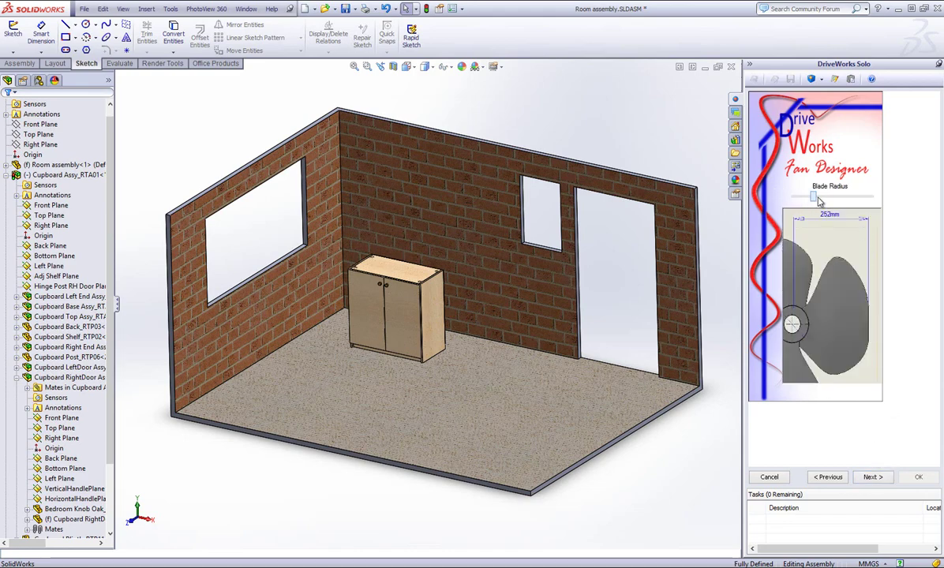
left_click(882, 478)
left_click(916, 478)
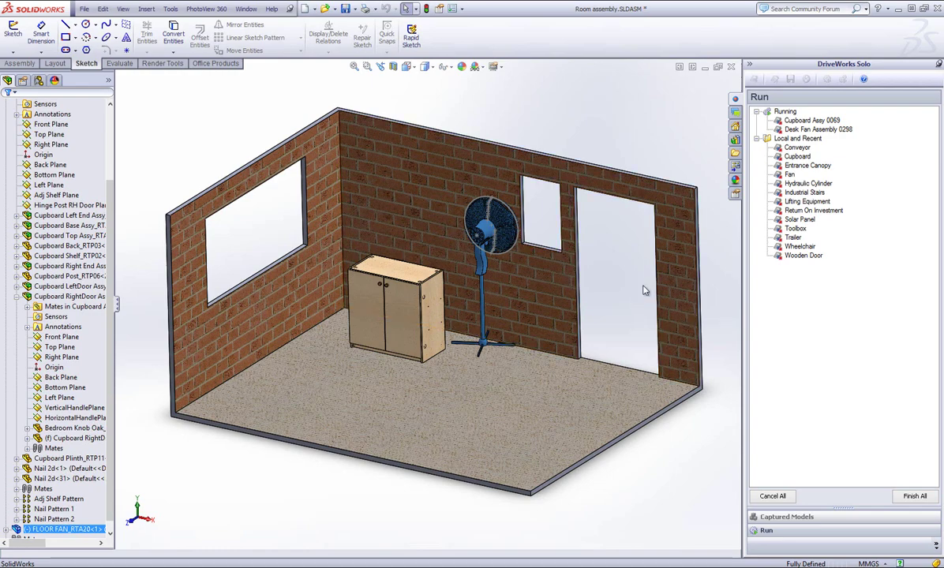
Run the Cupboard project again and enter a new quote number with the contact, customer and sales person's names.
double_click(797, 156)
left_click(848, 193)
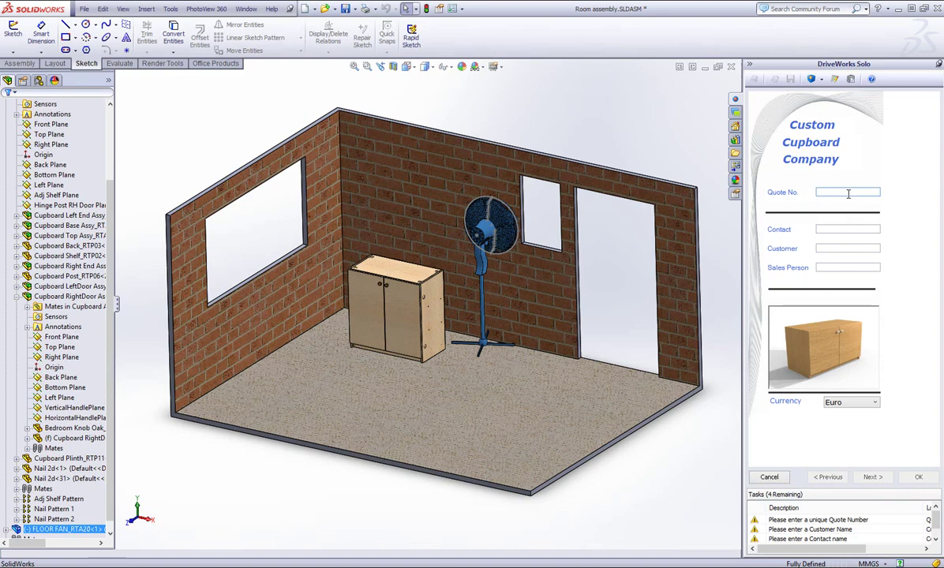
type("DW1")
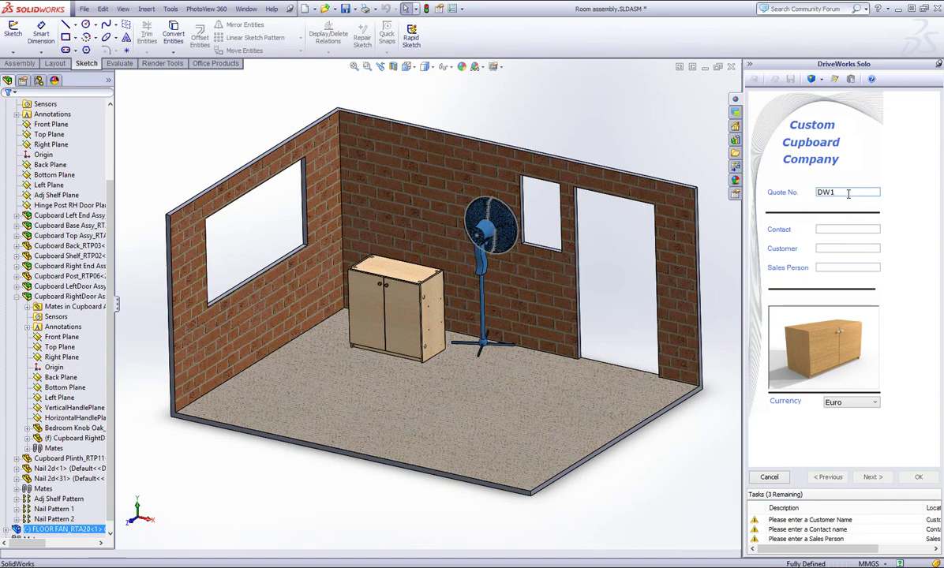
type("34")
key("Tab")
type("Chris")
key("Tab")
type("Mi")
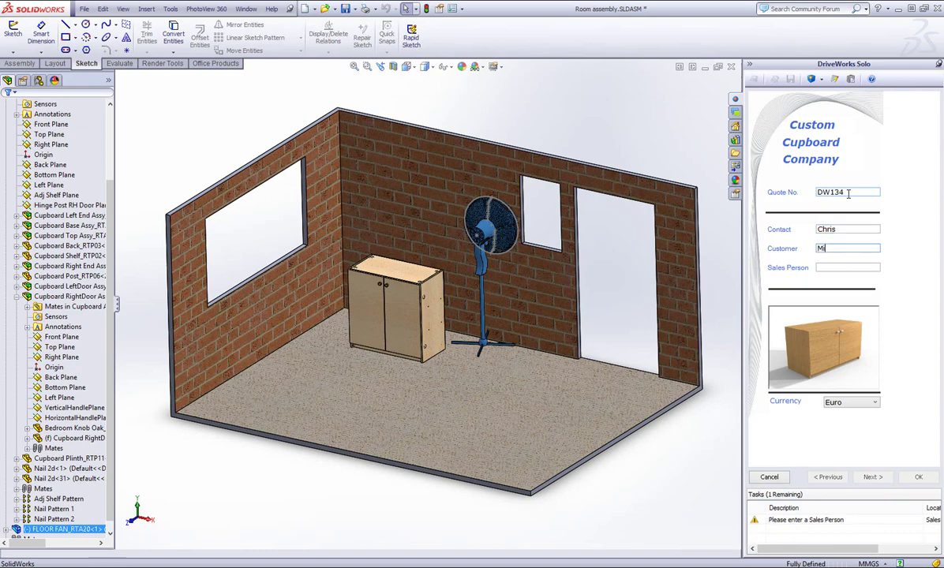
type("ke")
key("Tab")
type("Robert")
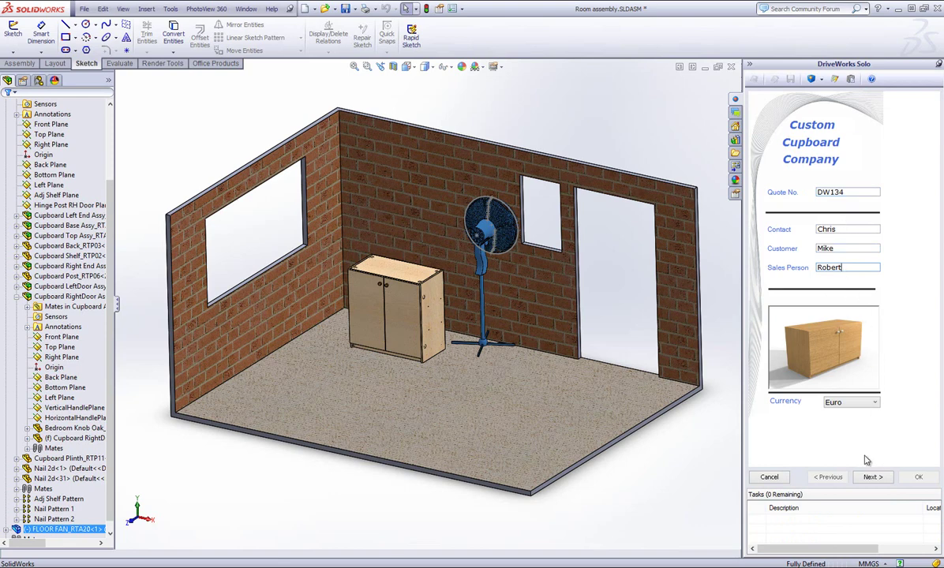
Set the second cupboard quote's currency to pounds and proceed to its dimensions.
left_click(868, 404)
left_click(860, 417)
left_click(872, 476)
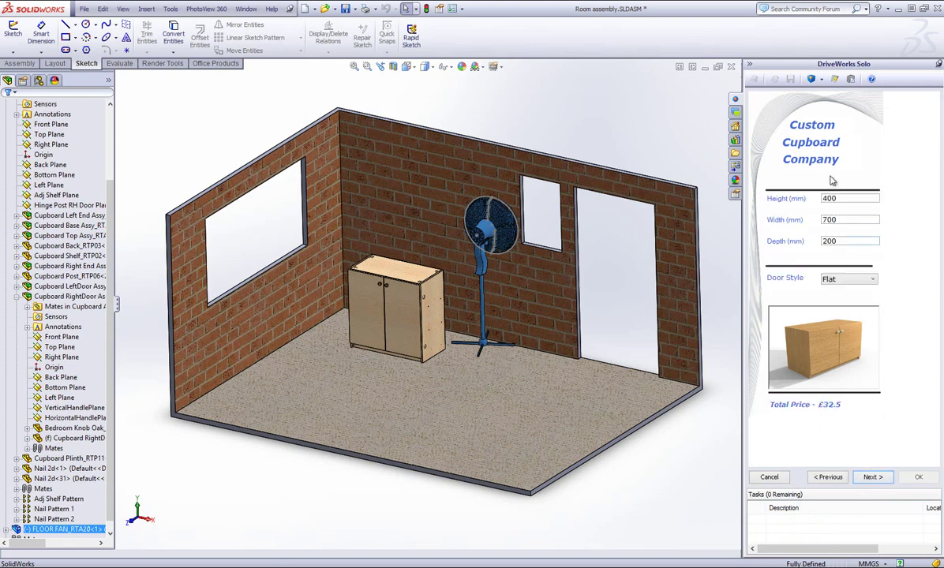
Set the second cupboard to 900 mm high, 800 mm wide and 500 mm deep, with the Shaker door style.
double_click(828, 198)
type("900")
double_click(830, 220)
type("800")
key("Tab")
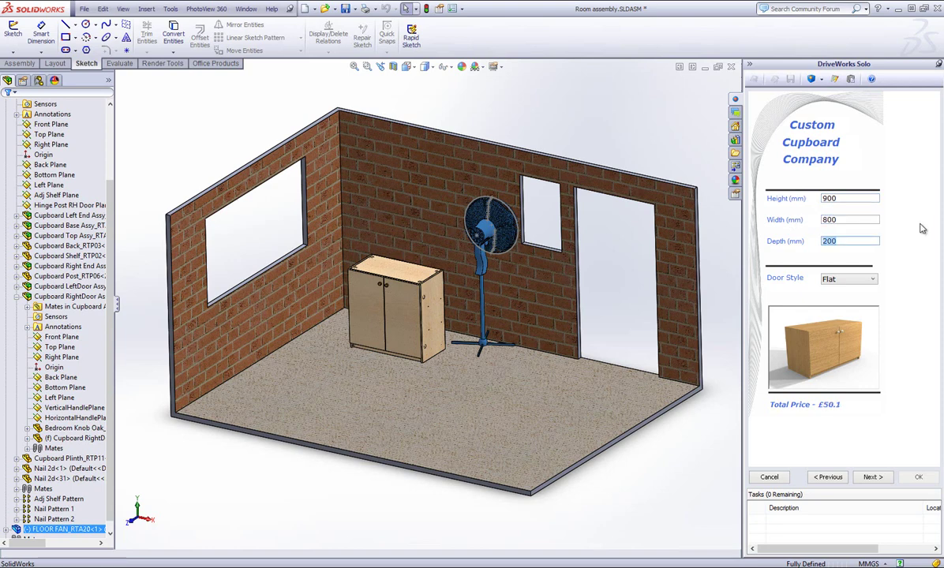
type("500")
left_click(844, 278)
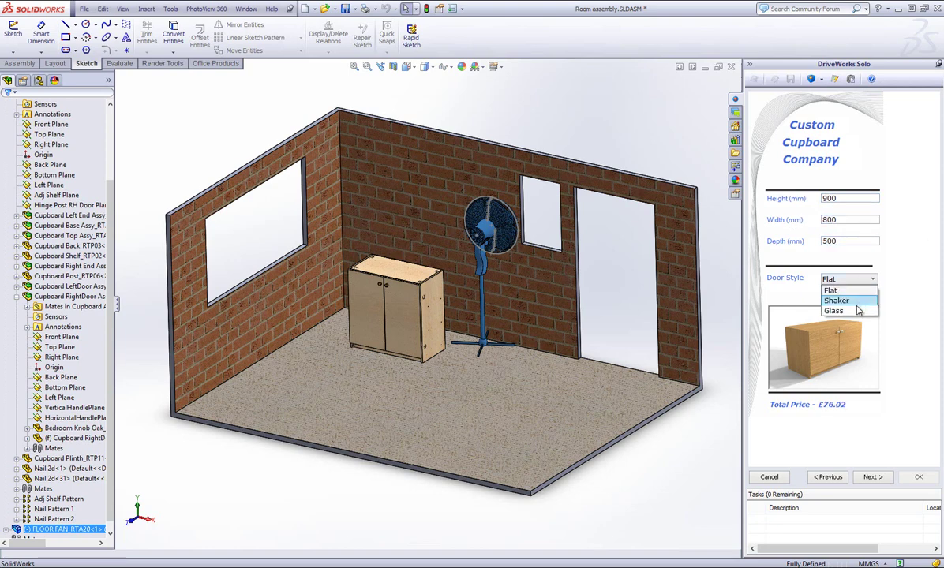
left_click(836, 299)
left_click(872, 477)
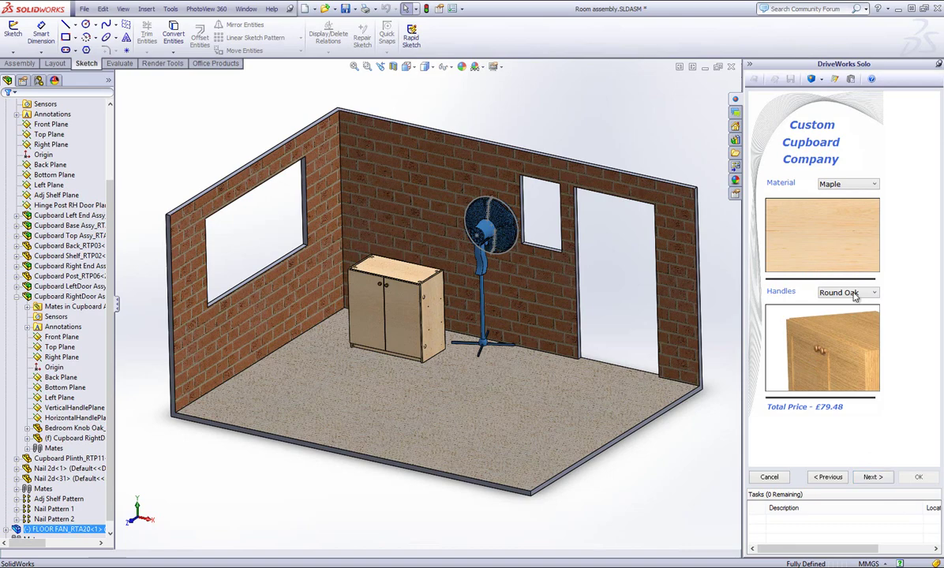
Choose Beech as the second cupboard's material, keep the Round Oak handles, and generate it into the room.
left_click(832, 185)
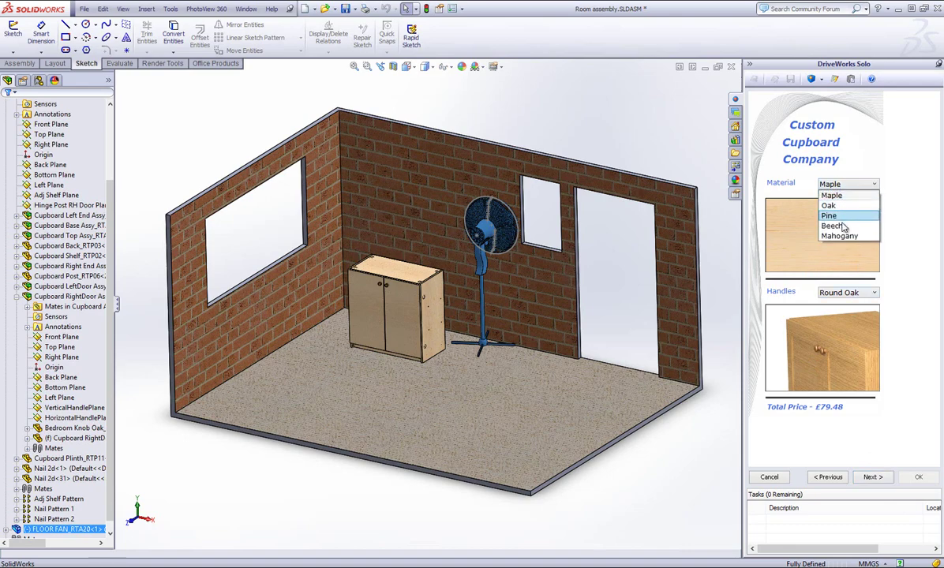
left_click(832, 226)
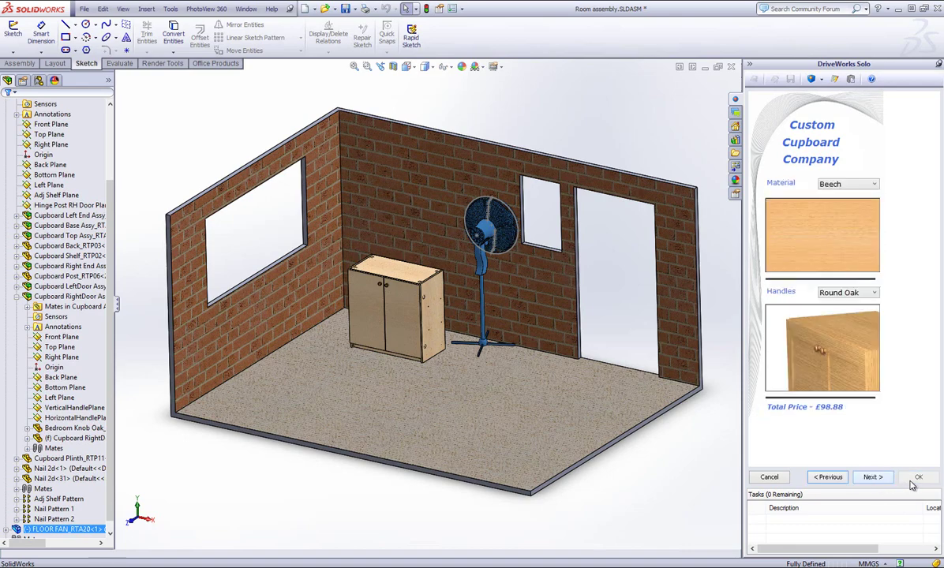
left_click(881, 480)
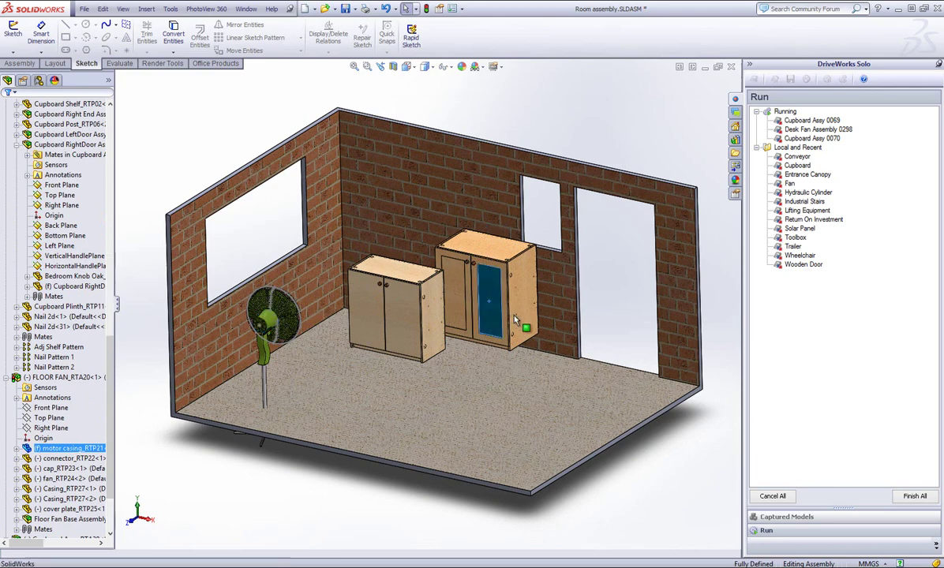
Reposition both cupboards against the long brick wall, with the Shaker cupboard standing on the floor below the small window.
middle_click_drag(480, 299, 442, 328)
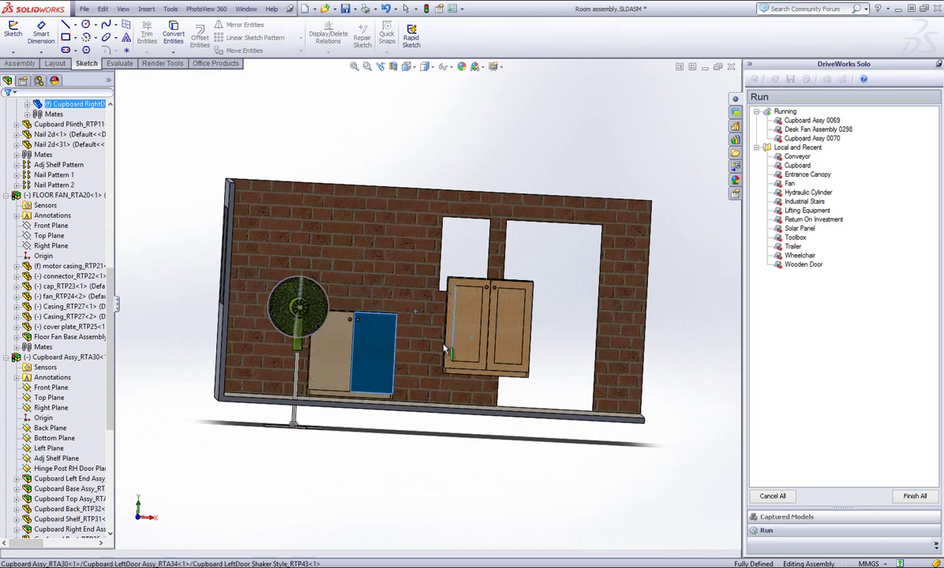
middle_click_drag(526, 330, 481, 408)
left_click_drag(519, 247, 496, 214)
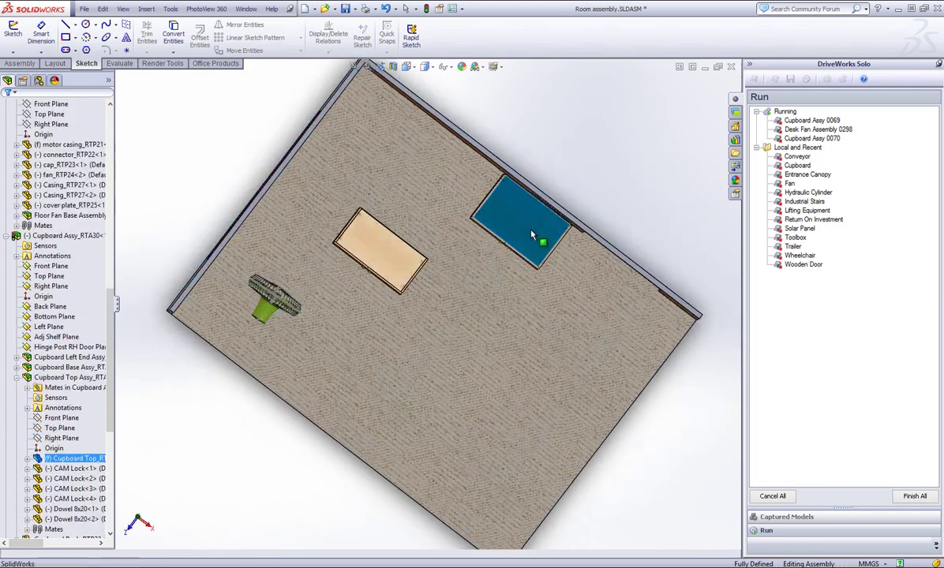
left_click_drag(403, 254, 397, 123)
middle_click_drag(397, 122, 564, 110)
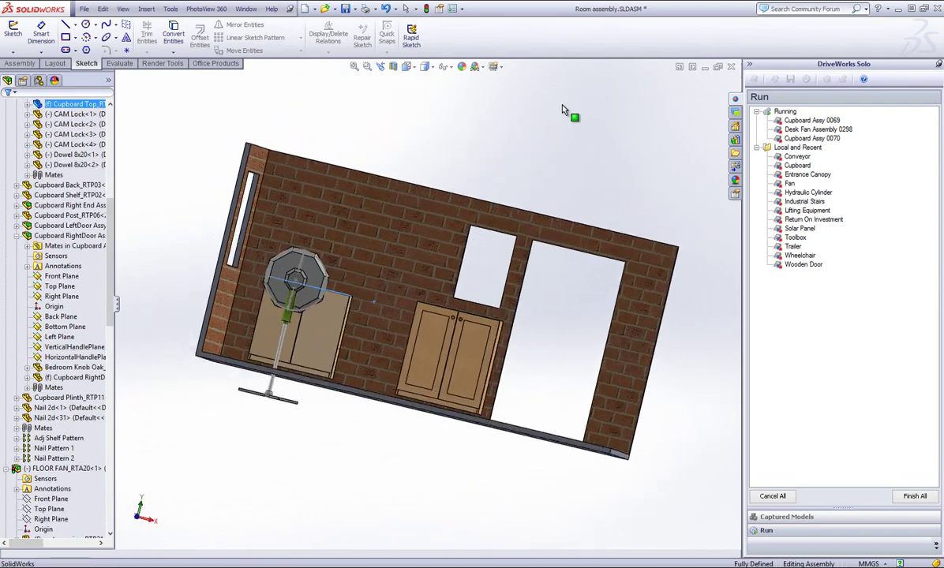
Nudge the Shaker cupboard slightly along the long brick wall towards the flat-door cupboard.
left_click(318, 335)
mouse_move(465, 357)
left_mouse_down()
mouse_move(473, 363)
mouse_move(453, 359)
left_mouse_up()
middle_click_drag(556, 337, 520, 347)
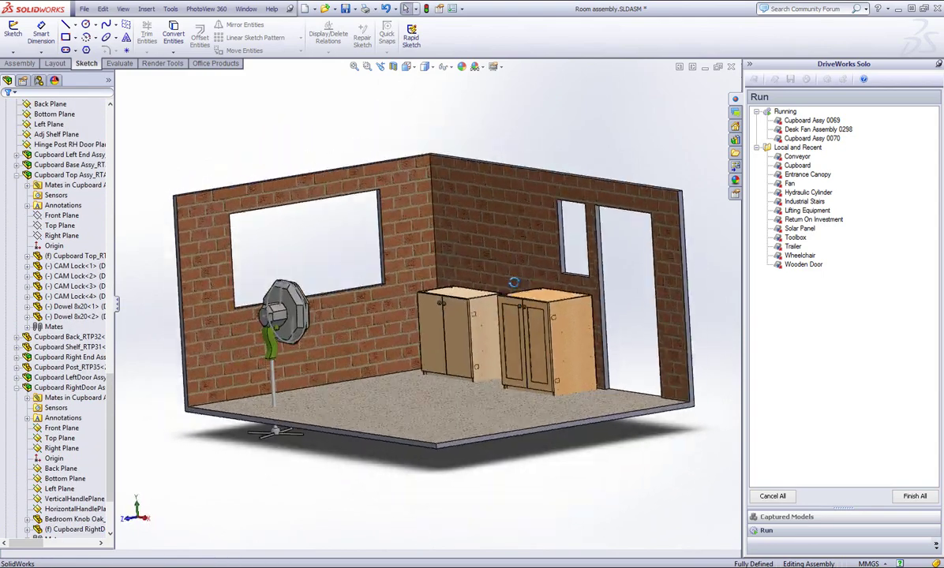
Reopen the first cupboard's running specification and change its material to Oak and its handles to D Style.
left_click(805, 139)
left_click(872, 477)
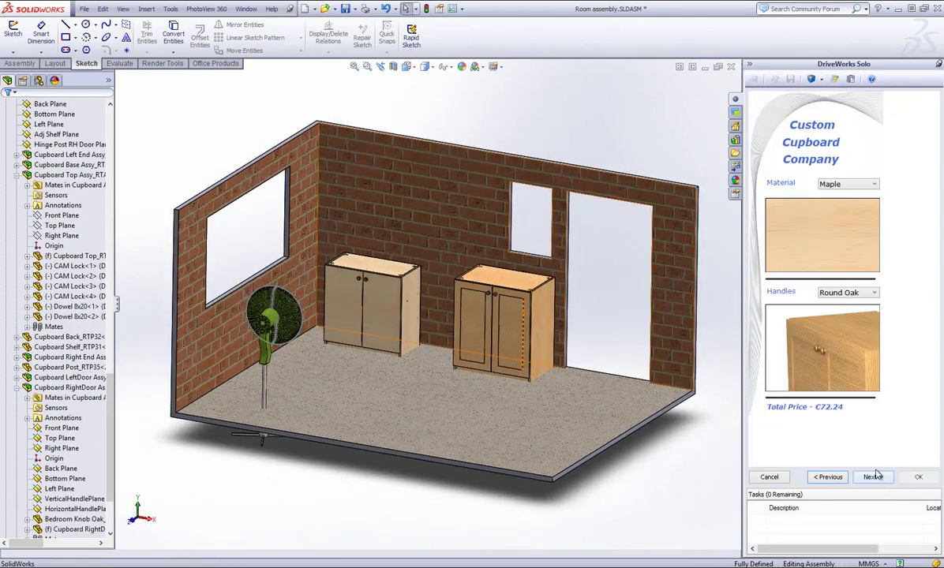
left_click(860, 183)
left_click(825, 203)
left_click(869, 293)
left_click(861, 315)
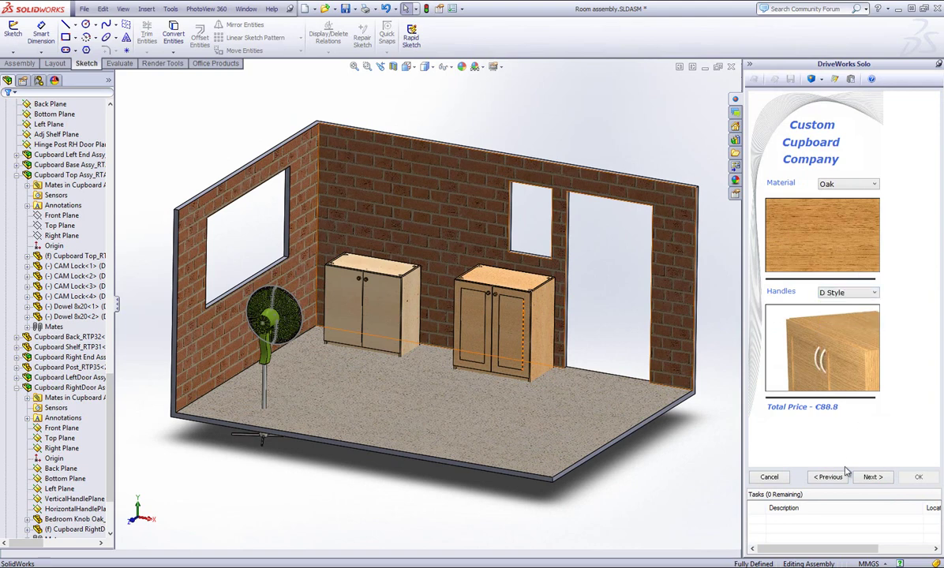
Set the first cupboard's width to 900 mm and regenerate it in the room.
left_click(836, 477)
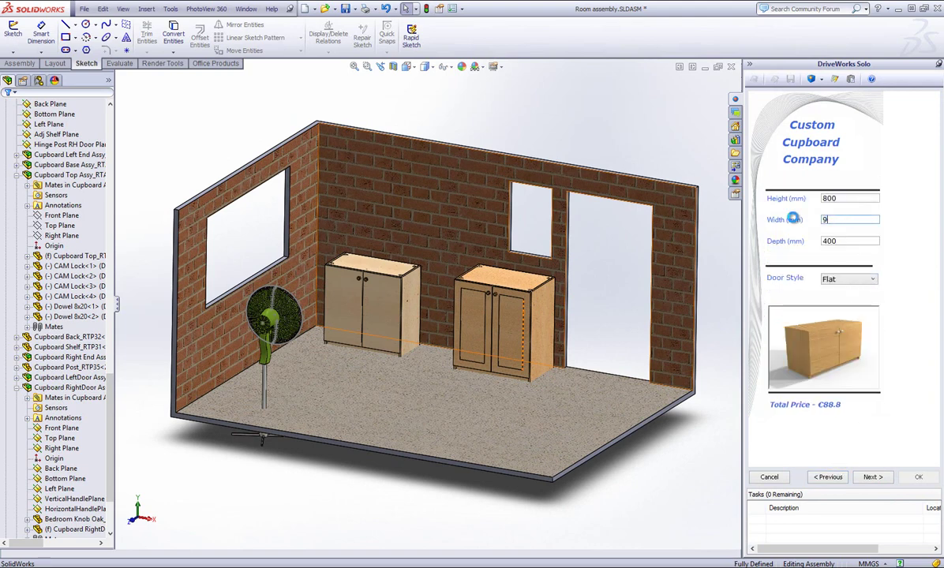
type("00")
left_click(872, 477)
left_click(918, 476)
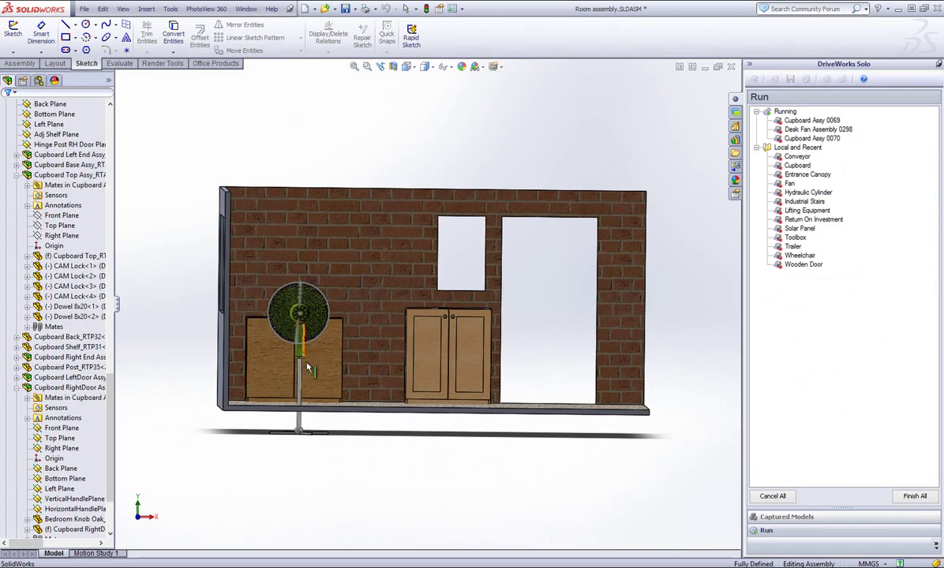
Move the floor fan up so that its base stands on the room floor.
left_click(292, 323)
middle_click_drag(358, 173, 485, 274)
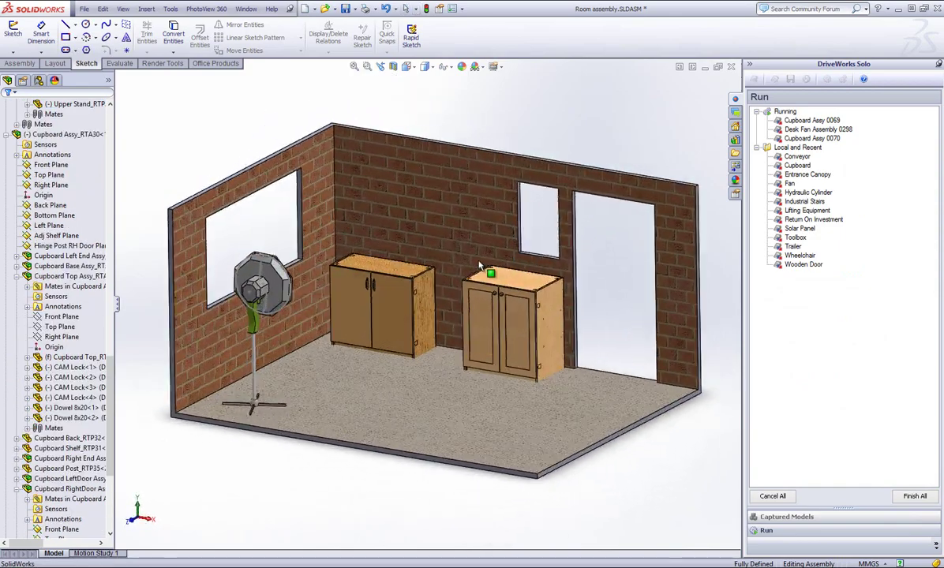
Reopen the second cupboard's running specification and change its handles to Chrome, keeping Beech as the material.
double_click(805, 141)
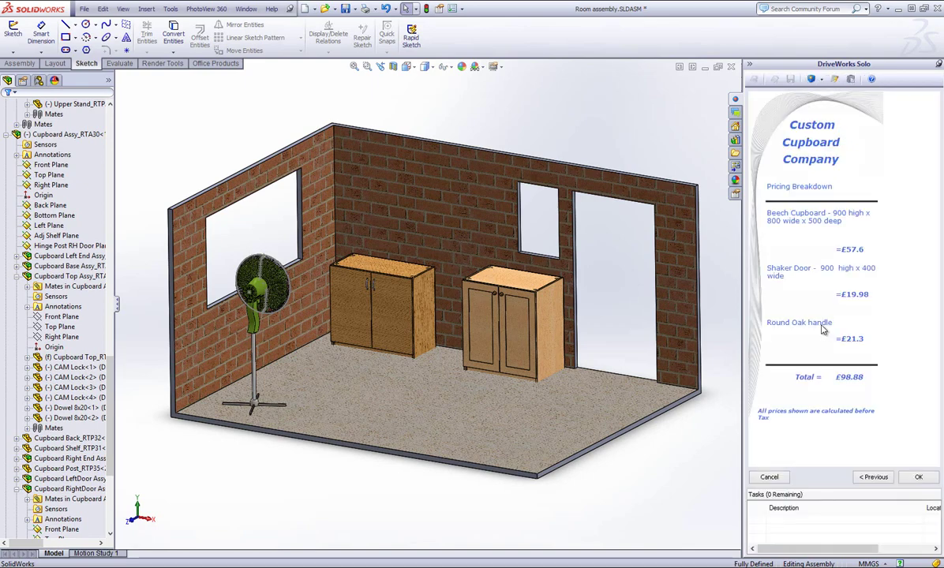
left_click(873, 478)
left_click(860, 292)
left_click(839, 309)
left_click(848, 184)
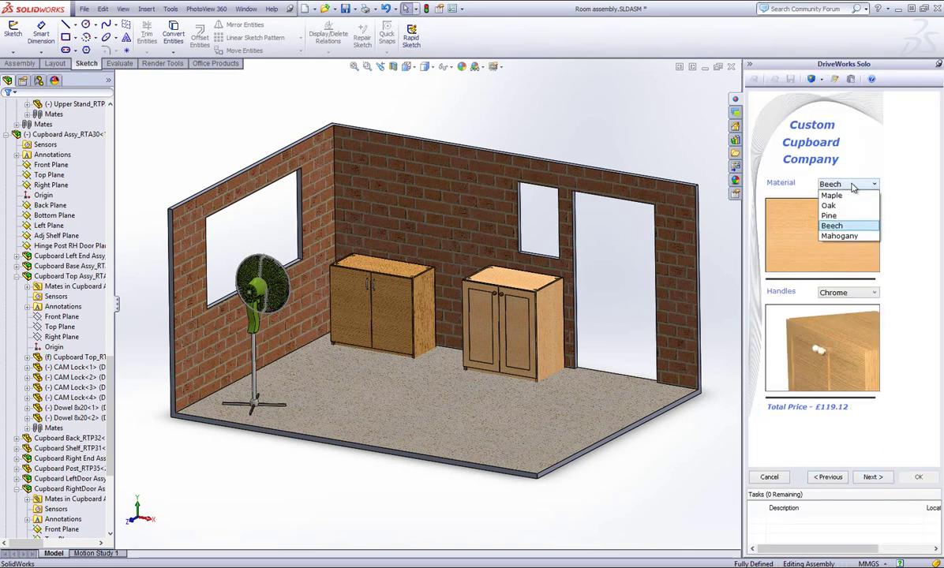
left_click(837, 225)
Change the second cupboard's door style from Shaker to the glass-panelled doors and regenerate it in the room.
left_click(873, 477)
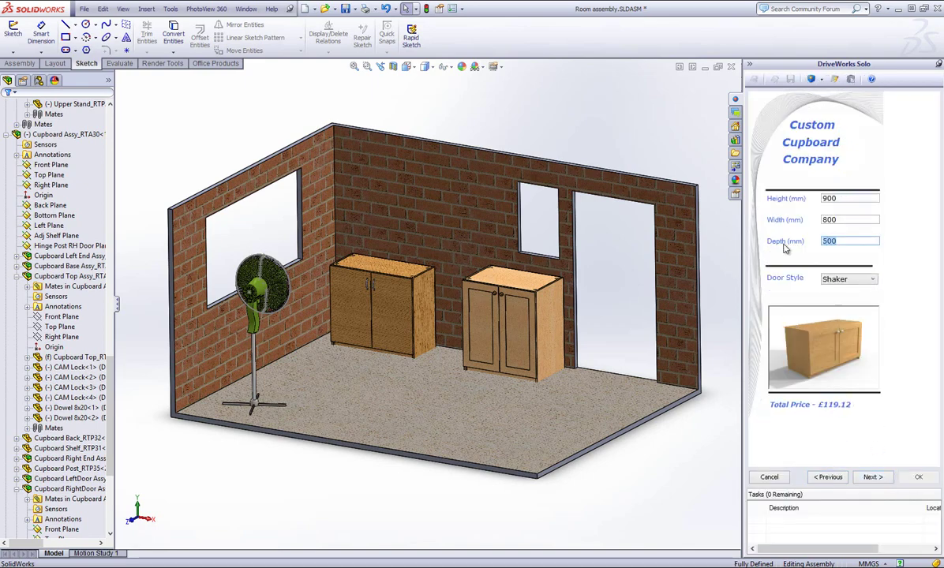
left_click(857, 279)
left_click(856, 282)
left_click(872, 476)
left_click(918, 477)
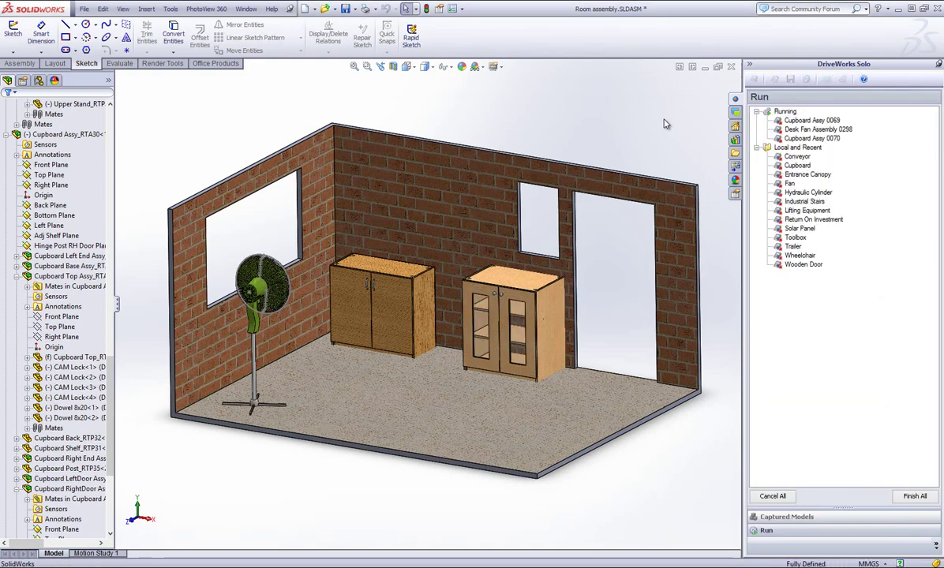
Finish all running models, saving them with final file names and generating both drawings and documents.
middle_click_drag(624, 259, 534, 291)
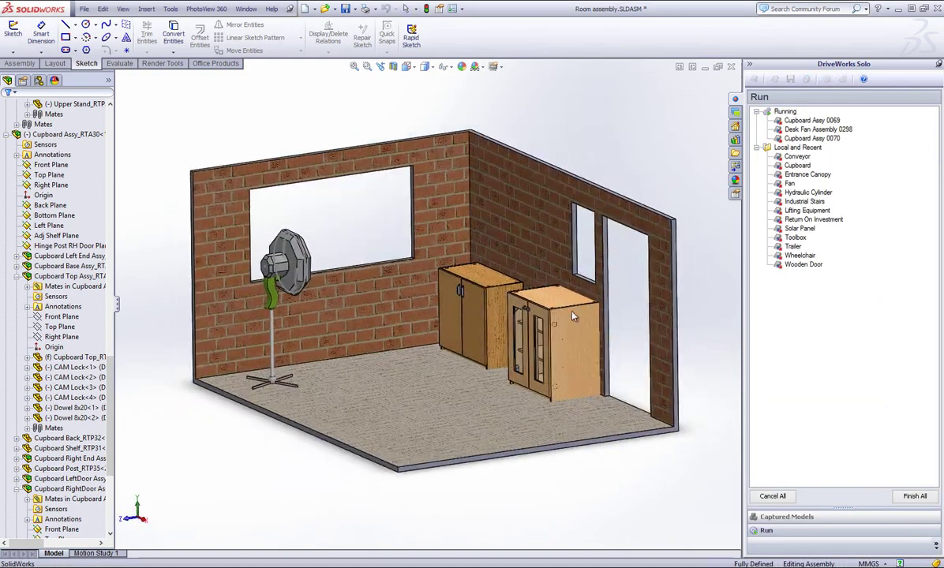
left_click(552, 306)
left_click(685, 322)
middle_click_drag(685, 322, 706, 304)
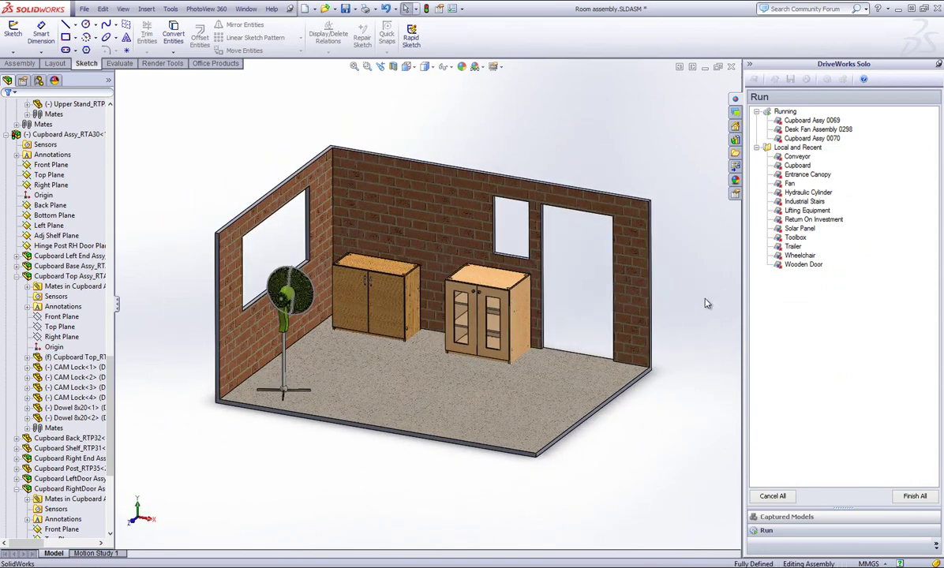
left_click(912, 498)
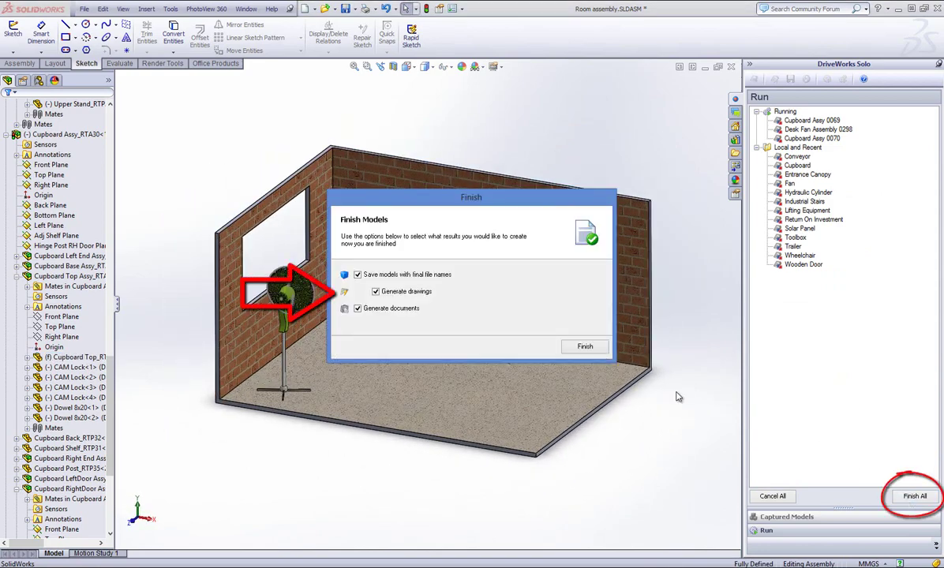
left_click(585, 348)
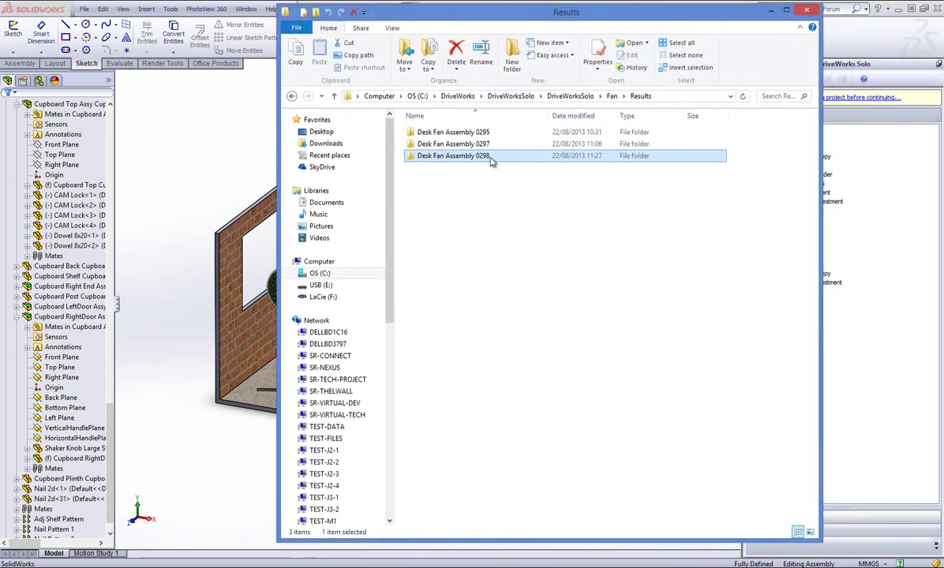
Look through the Desk Fan Assembly 0298 results folder and its DW231 subfolder, and close the folder window.
double_click(473, 155)
left_click(446, 149)
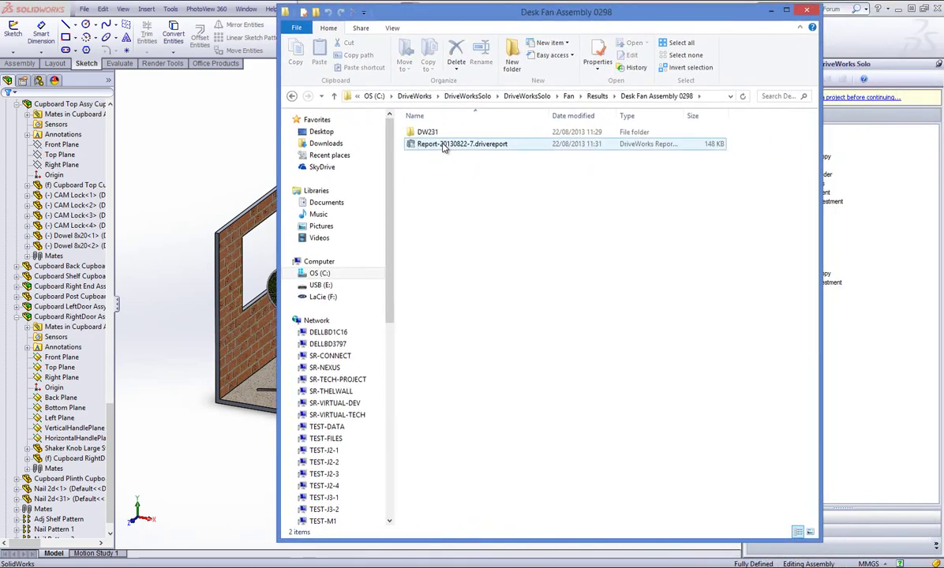
double_click(441, 132)
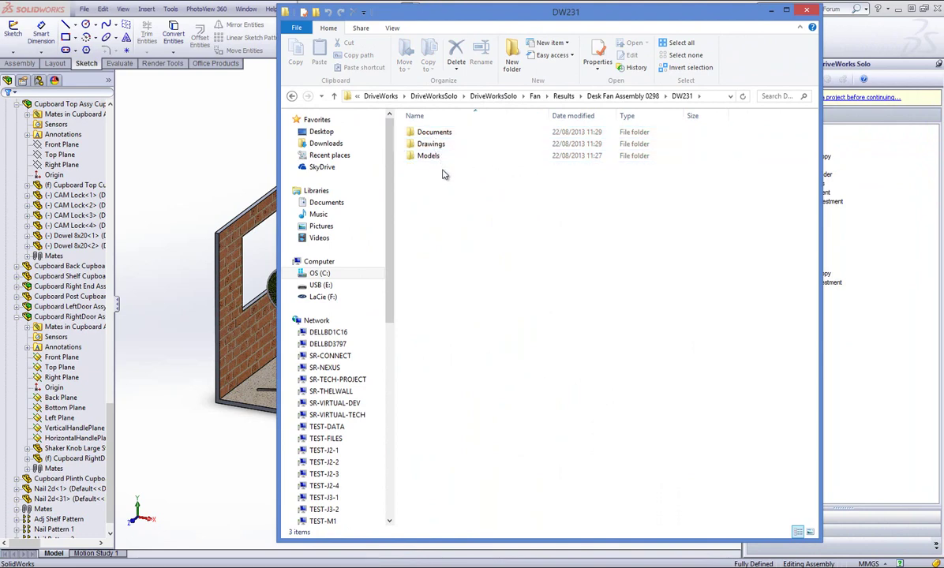
left_click(806, 9)
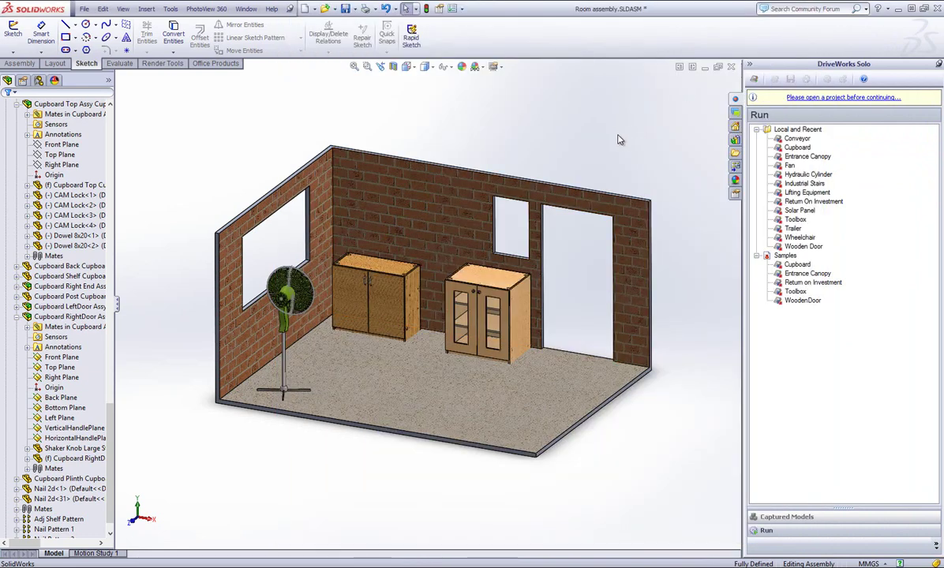